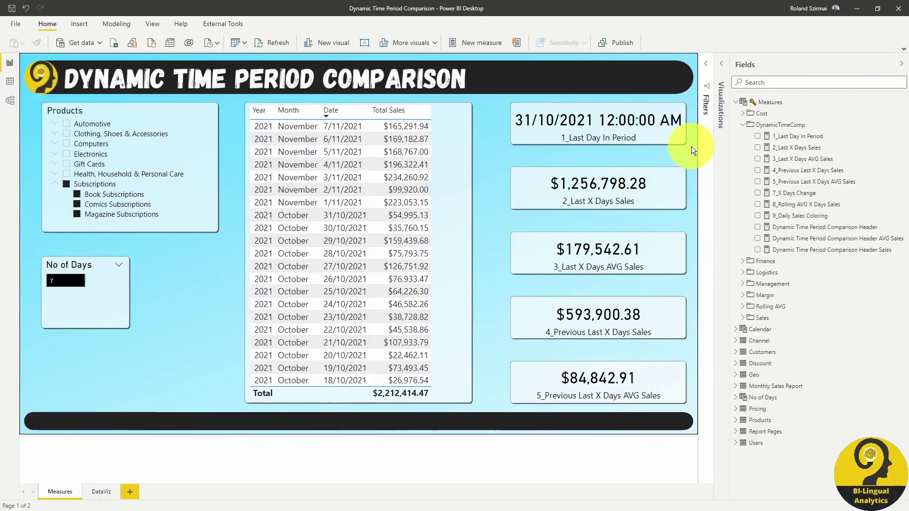
Review the DAX of measures 1_Last Day In Period through 5_Previous Last X Days AVG Sales, then return to DataViz.
click(810, 139)
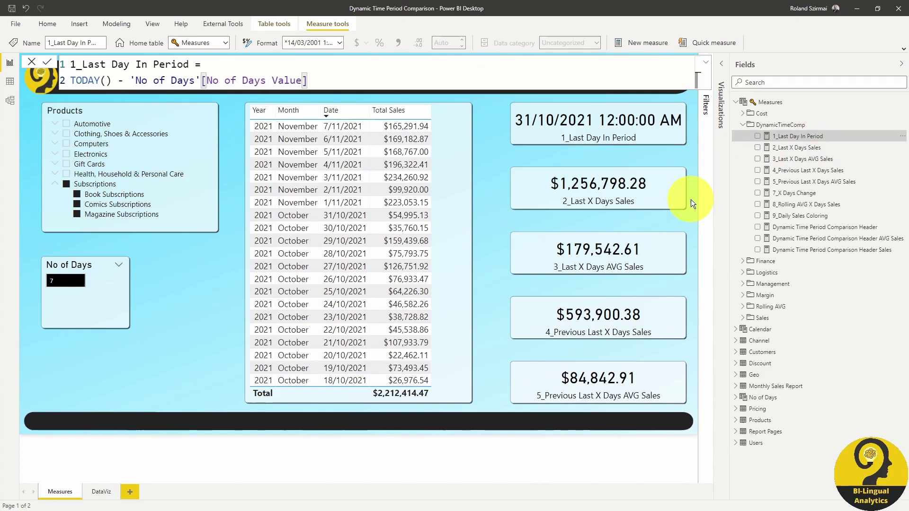
click(815, 147)
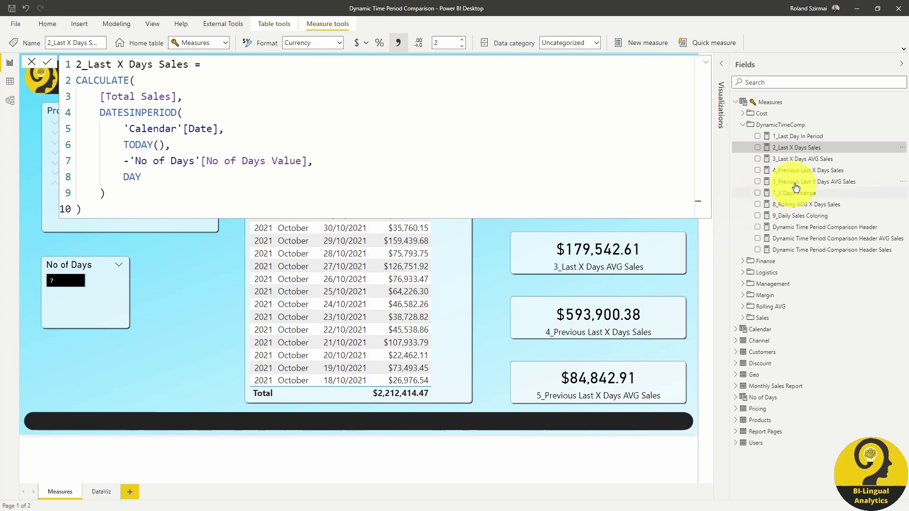
click(828, 161)
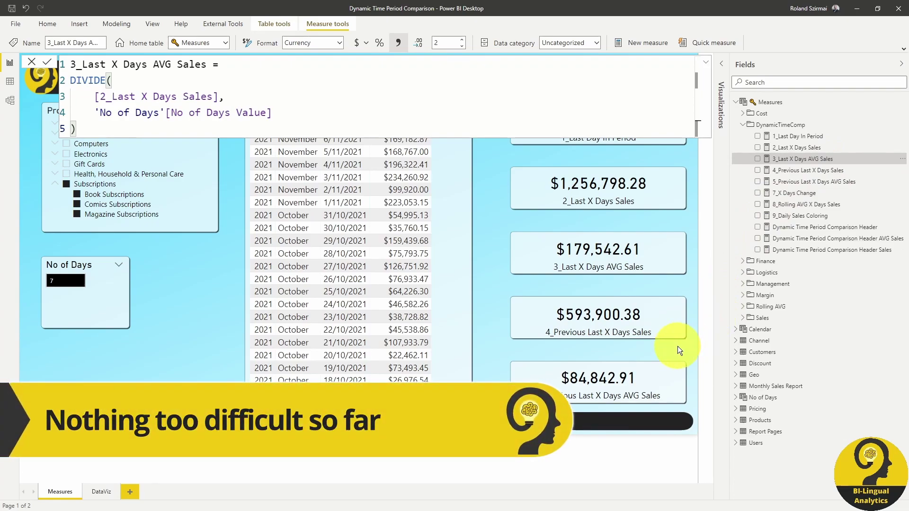
click(817, 171)
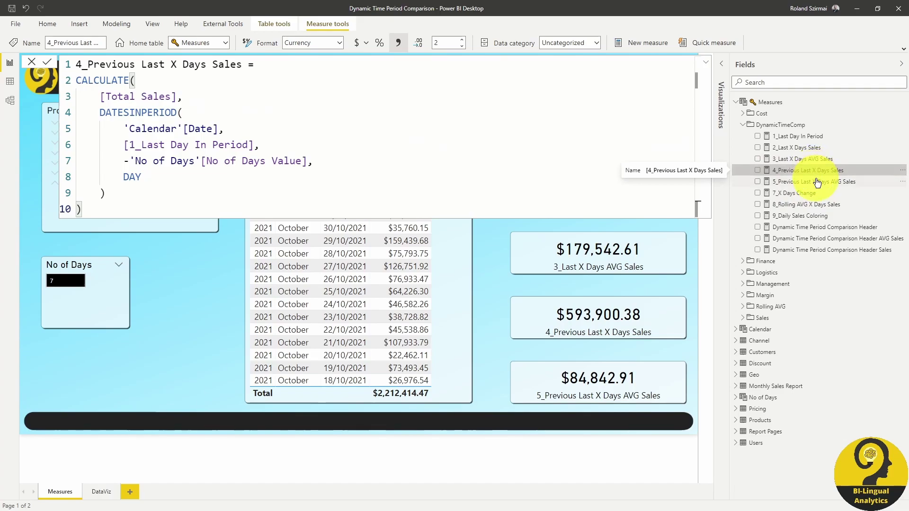
click(818, 183)
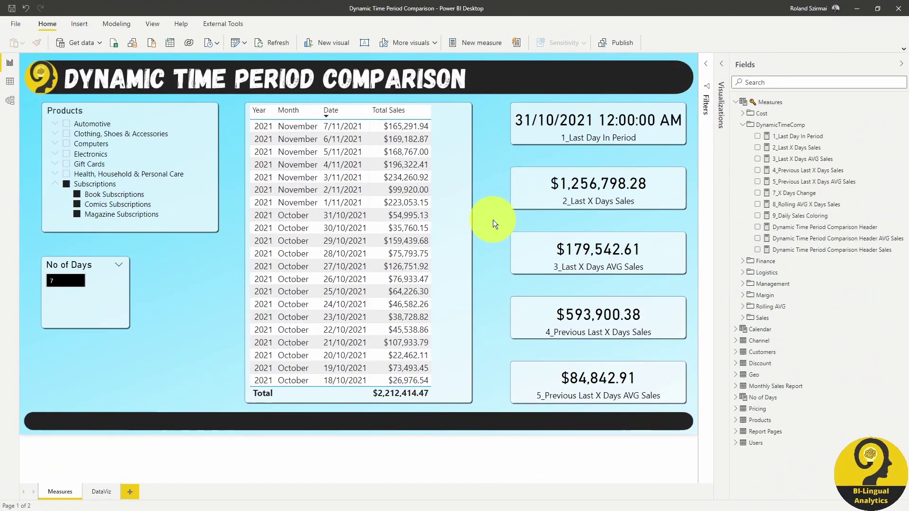
key(alt+Tab)
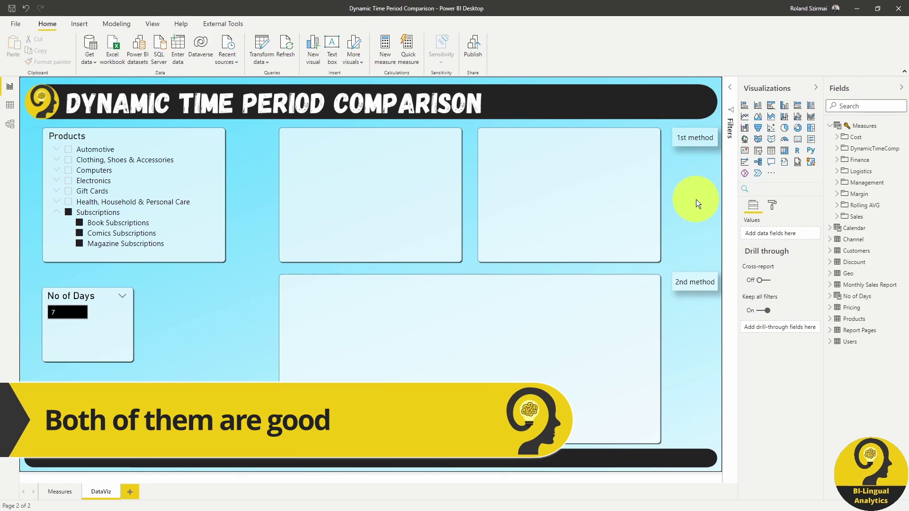
Show the 7-day comparison charts, test Products by toggling Magazine and Comics Subscriptions, then show Total Sales by Date.
click(694, 142)
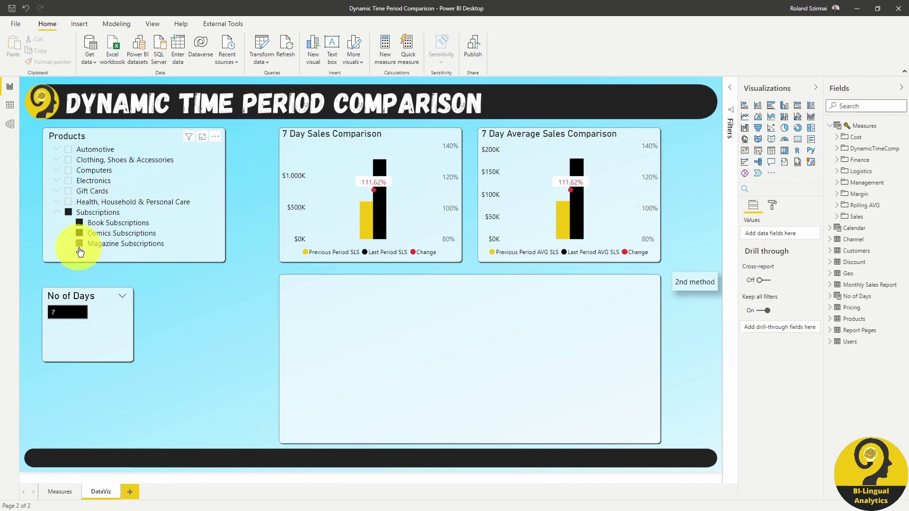
click(79, 244)
click(80, 233)
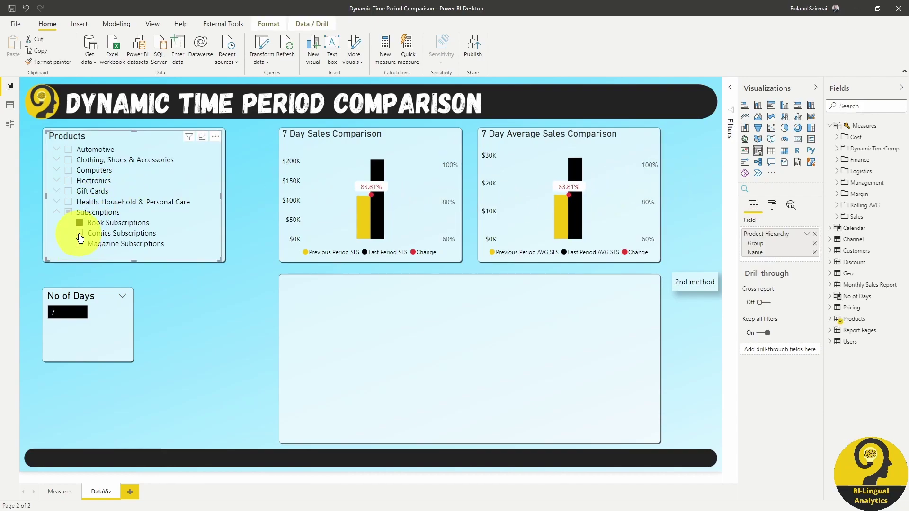
click(80, 233)
click(80, 243)
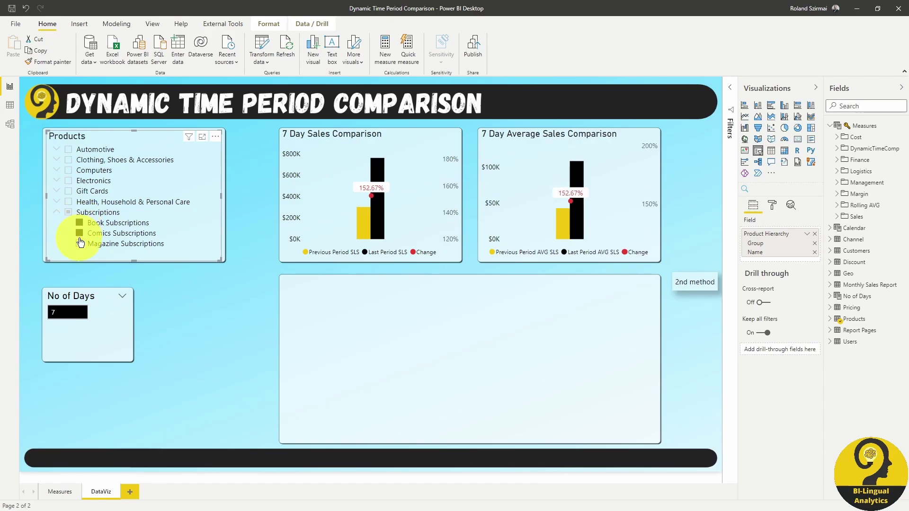
click(697, 241)
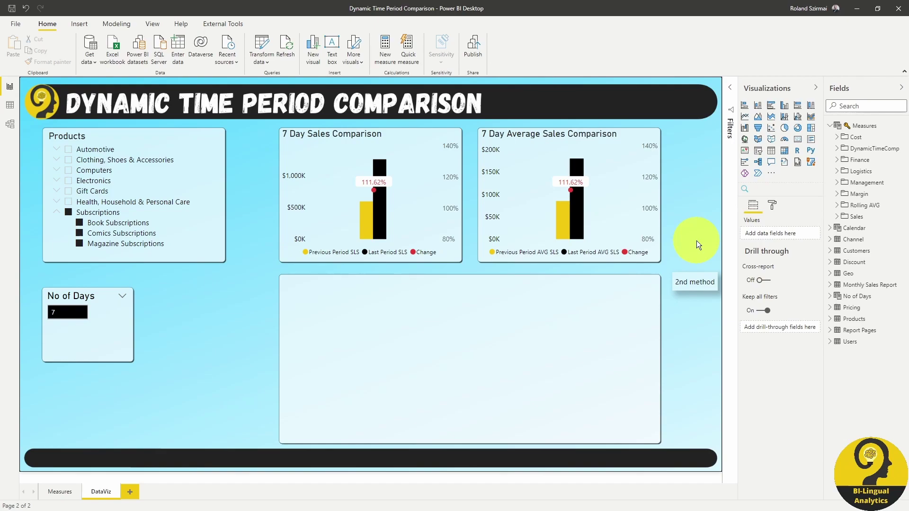
ctrl+click(687, 288)
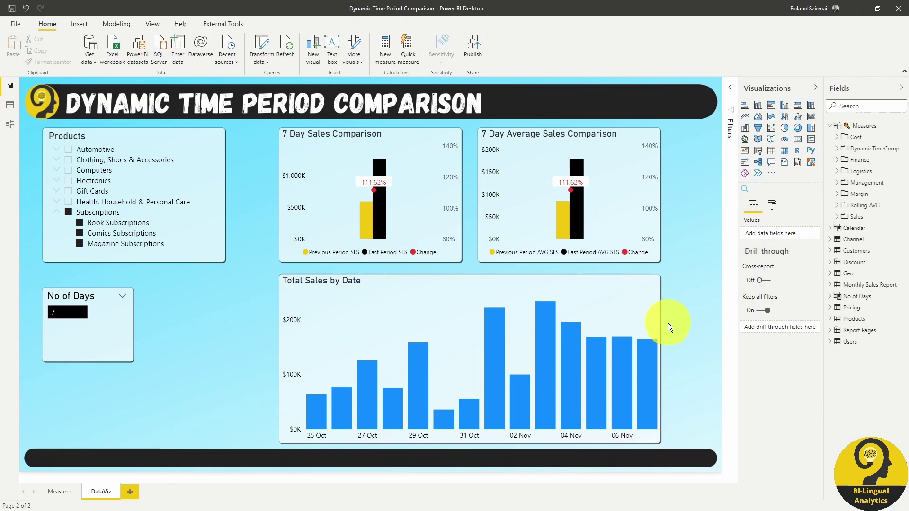
Expand DynamicTimeComp and view the Dynamic Time Period Comparison Header measure's formula.
click(838, 148)
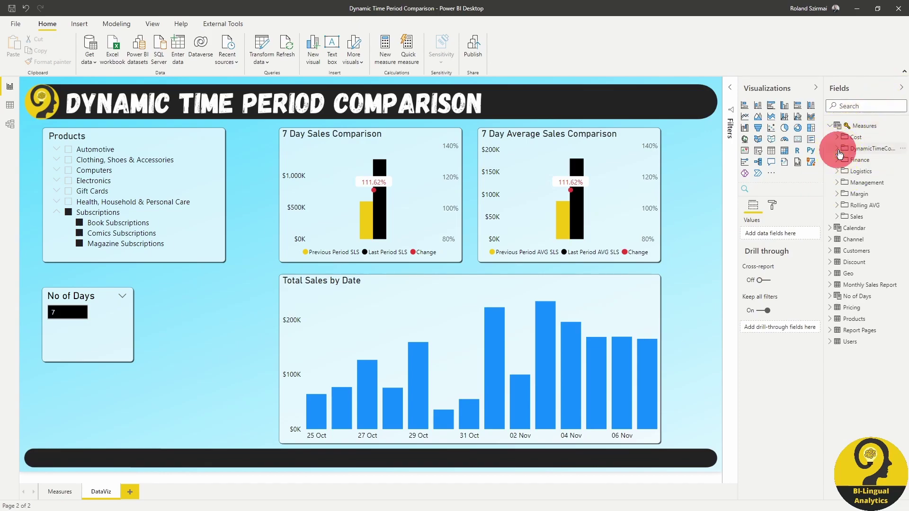
click(884, 251)
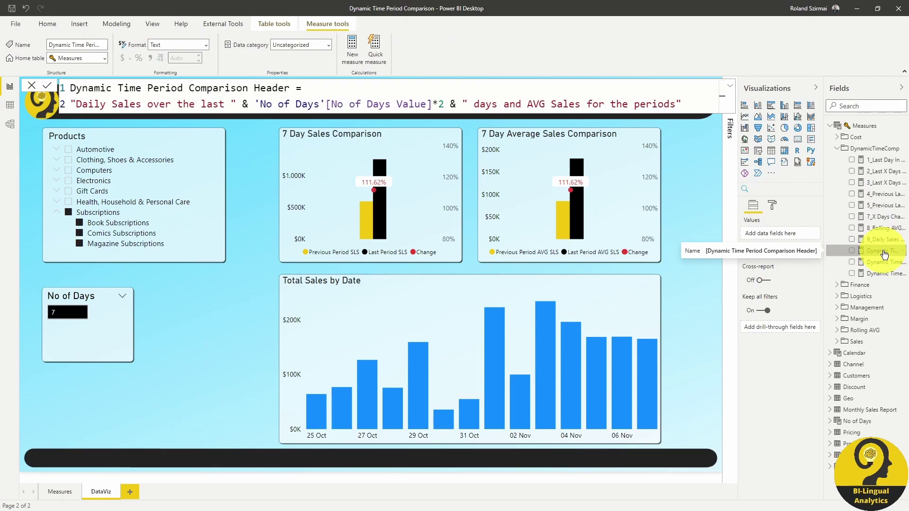
Base the Total Sales by Date title on the Dynamic Time Period Comparison Header field, showing 'last 14 days'.
click(569, 283)
click(770, 205)
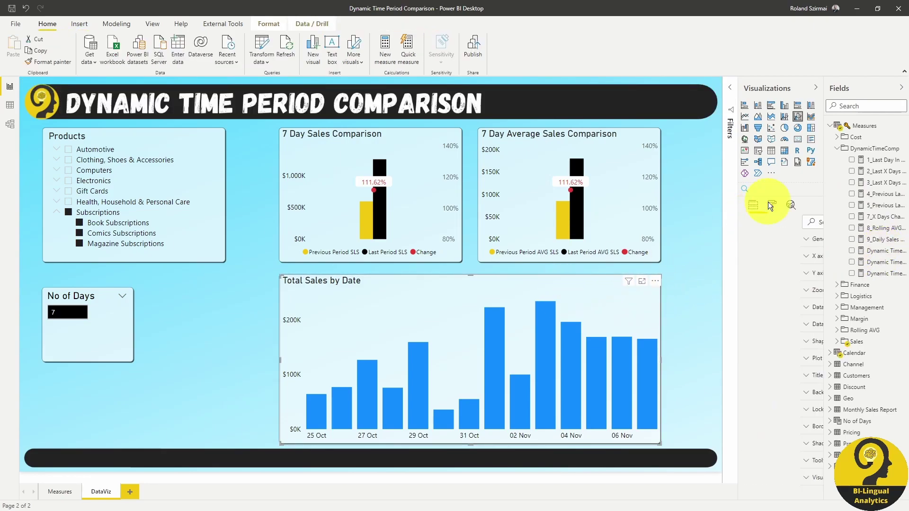
click(756, 355)
click(806, 313)
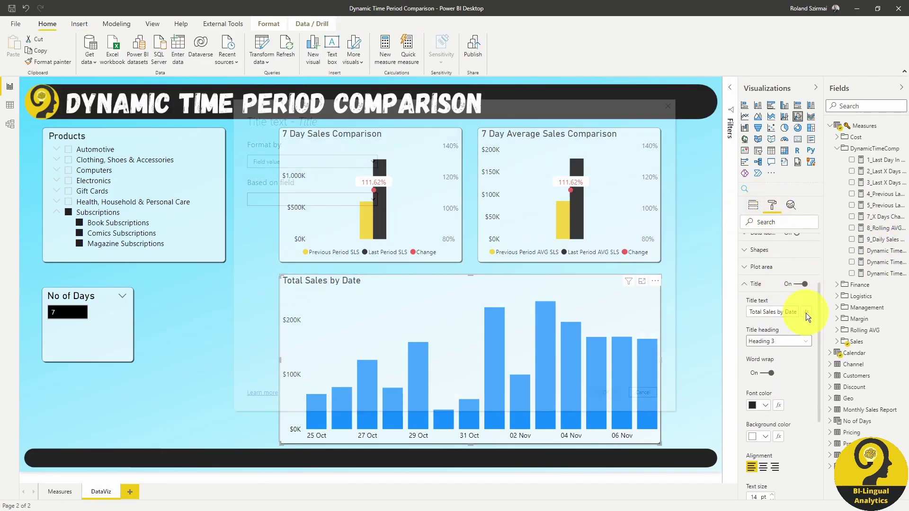
click(346, 192)
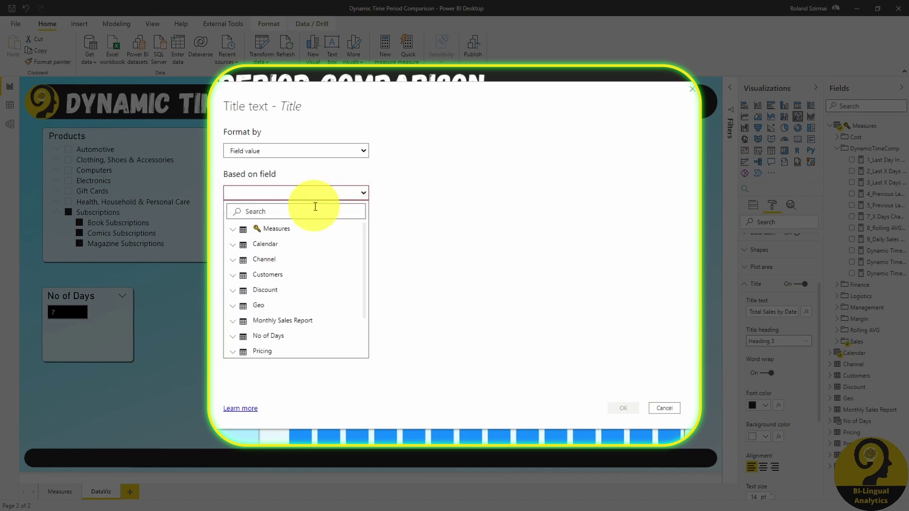
text(dyna)
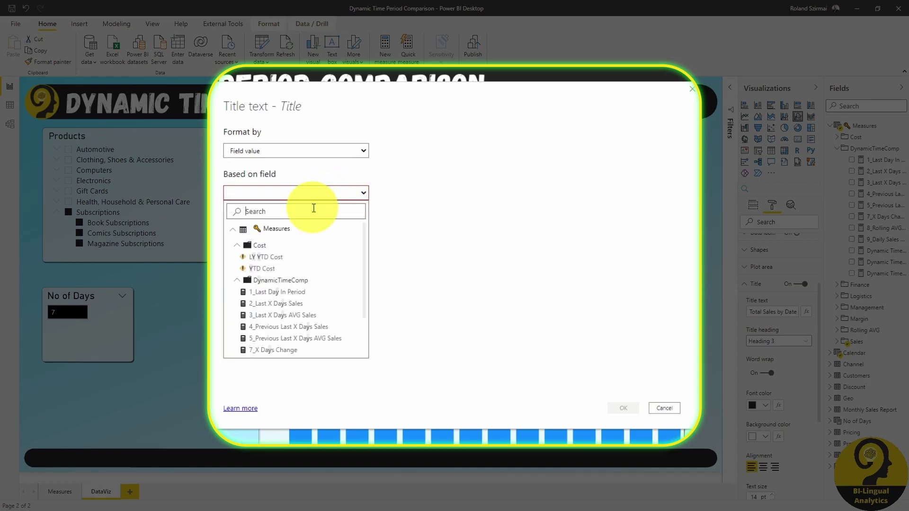
text(mic)
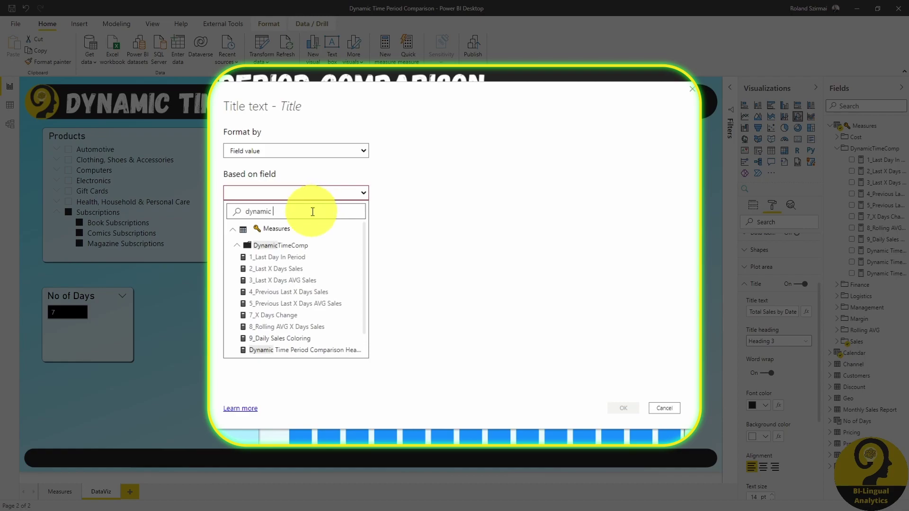
text( time peri)
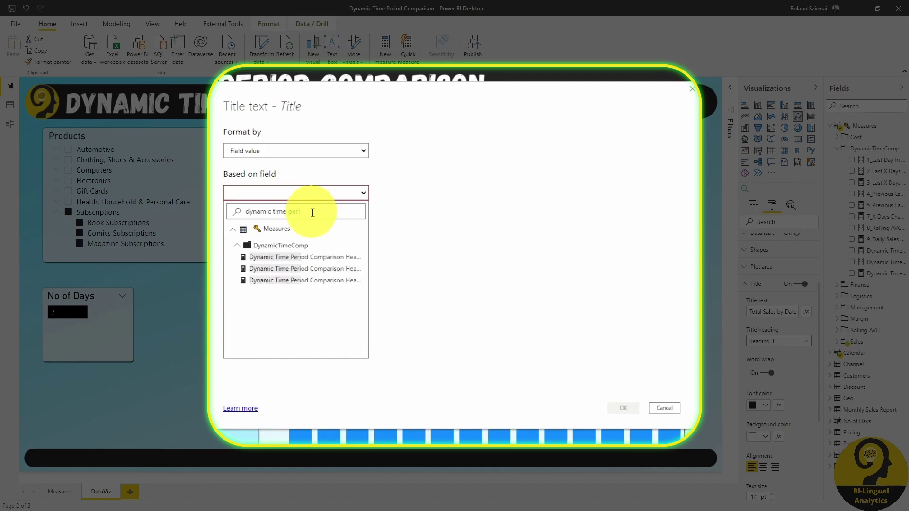
click(320, 259)
click(623, 409)
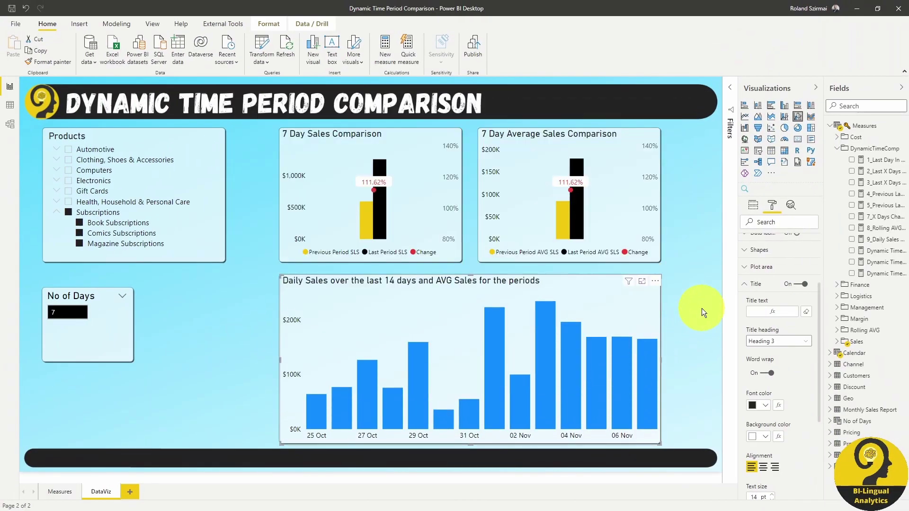
click(702, 309)
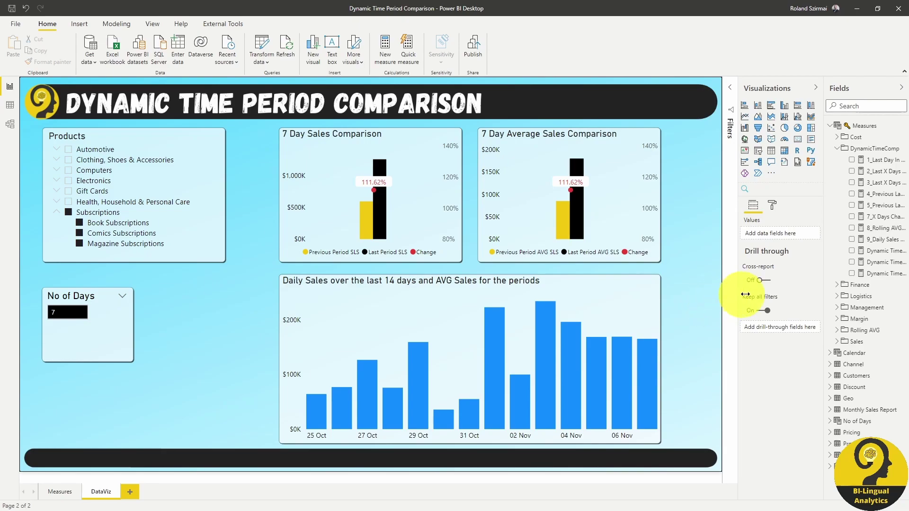
Add 8_Rolling AVG X Days Sales to the daily sales chart's line values and review its formula.
click(884, 229)
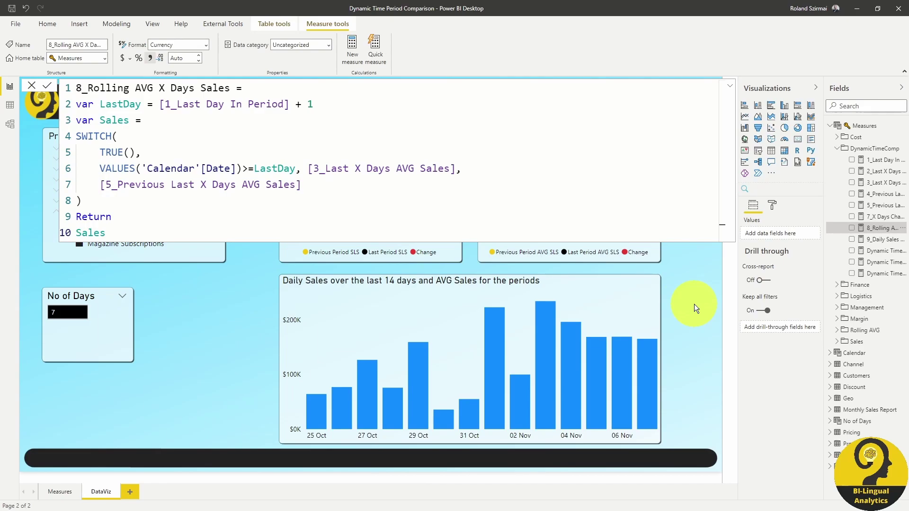
click(614, 284)
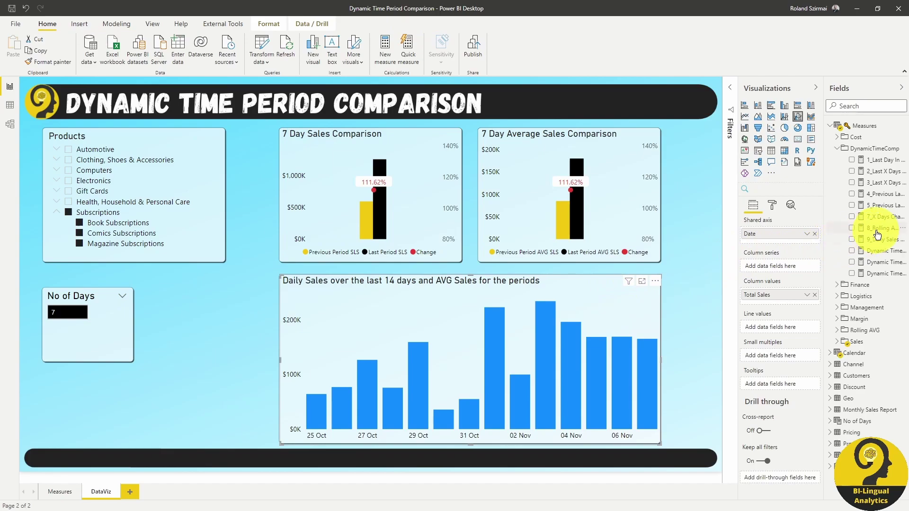
drag(876, 228, 785, 329)
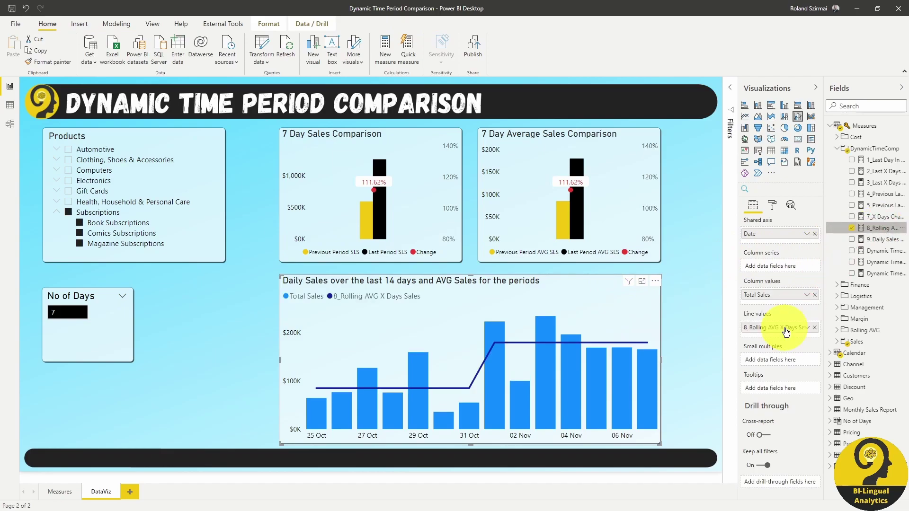
click(880, 228)
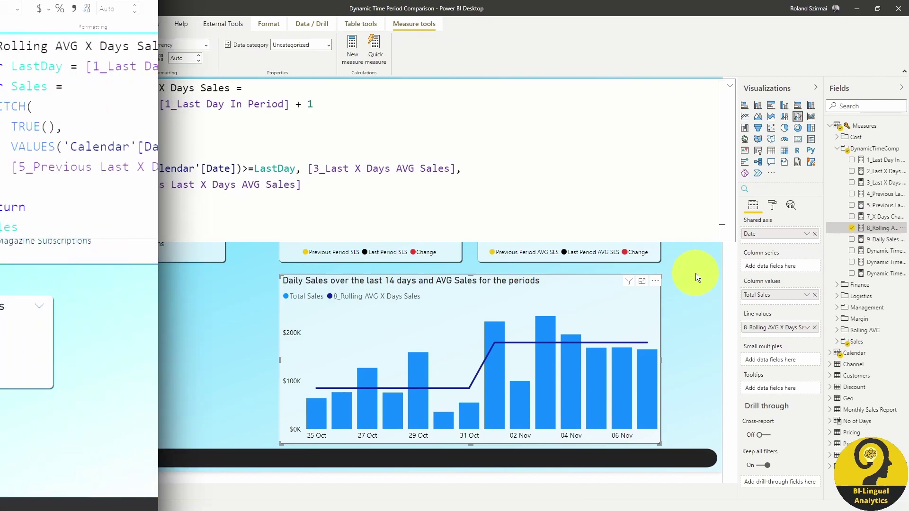
Test removing ' + 1' after [1_Last Day In Period] in the rolling-average formula, then restore it.
click(706, 280)
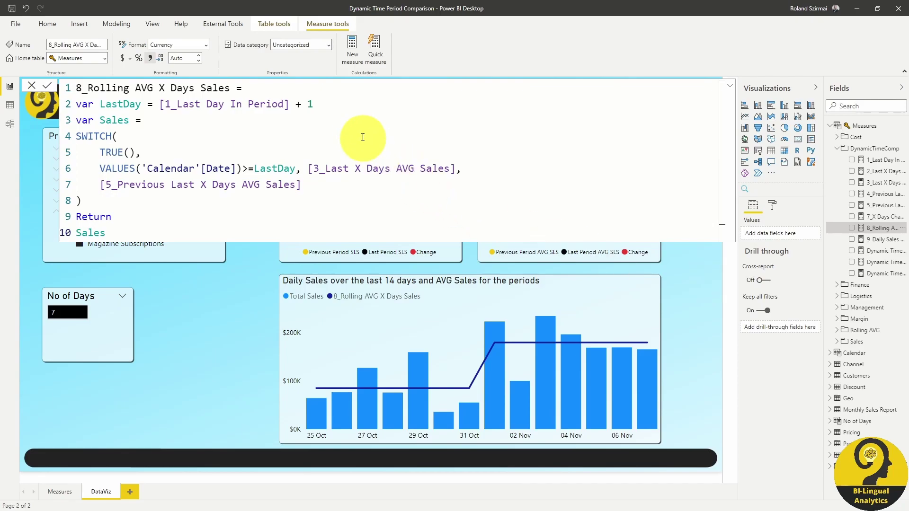
click(346, 108)
key(BackSpace)
key(BackSpace)
key(BackSpace)
key(BackSpace)
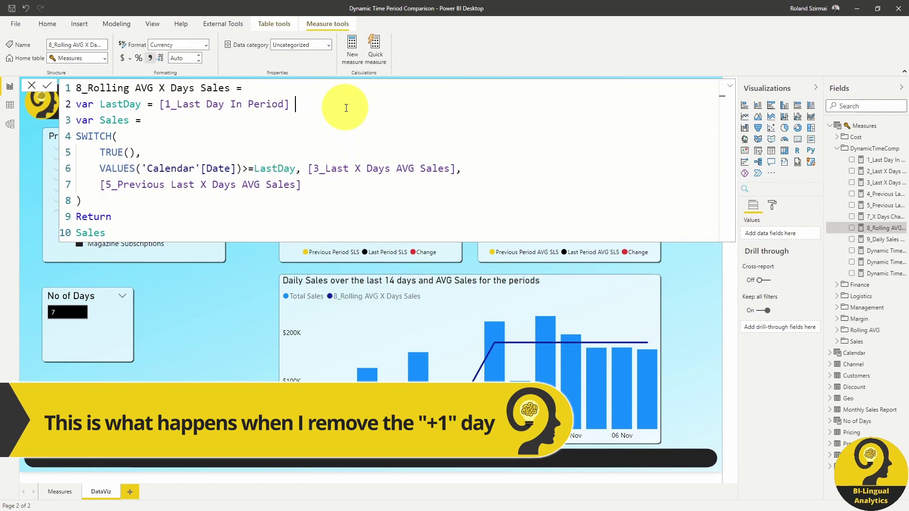
key(Return)
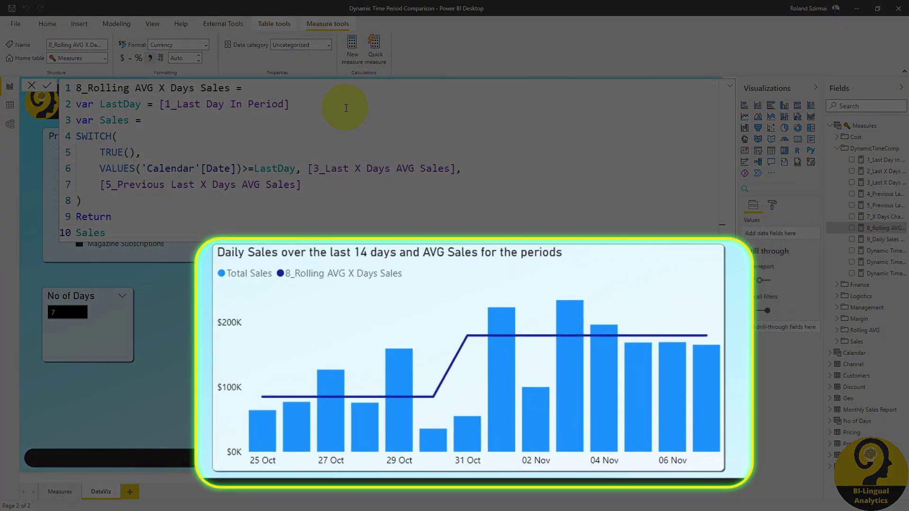
text(+ 1)
key(Return)
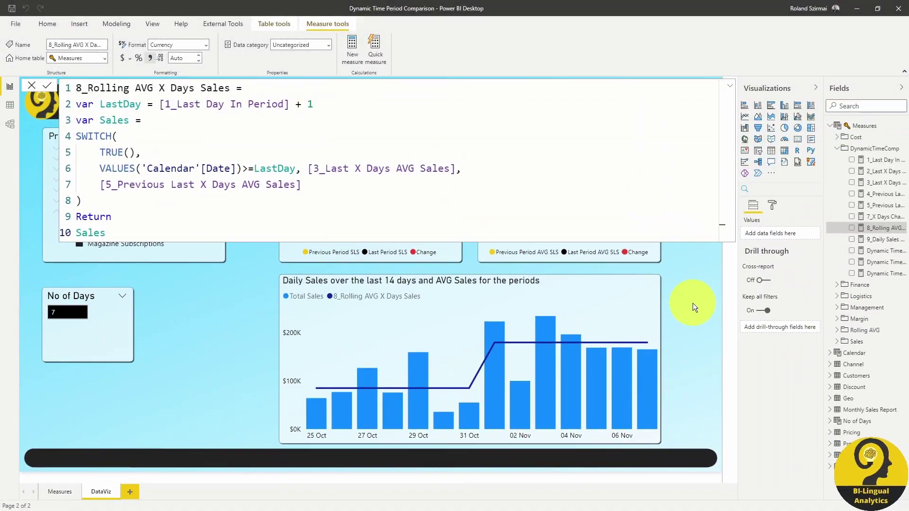
click(692, 306)
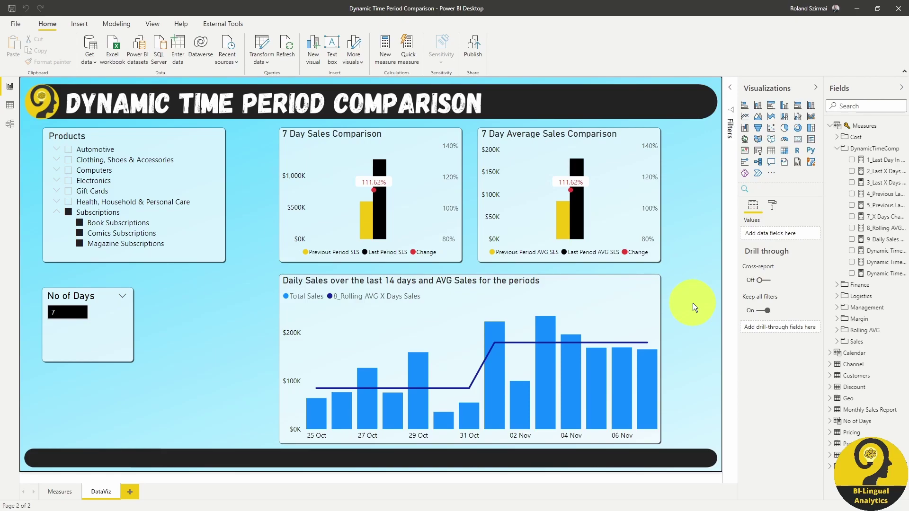
Colour the daily sales columns by the 9_Daily Sales Coloring field value: yellow through 31 Oct, black after.
click(641, 299)
click(881, 240)
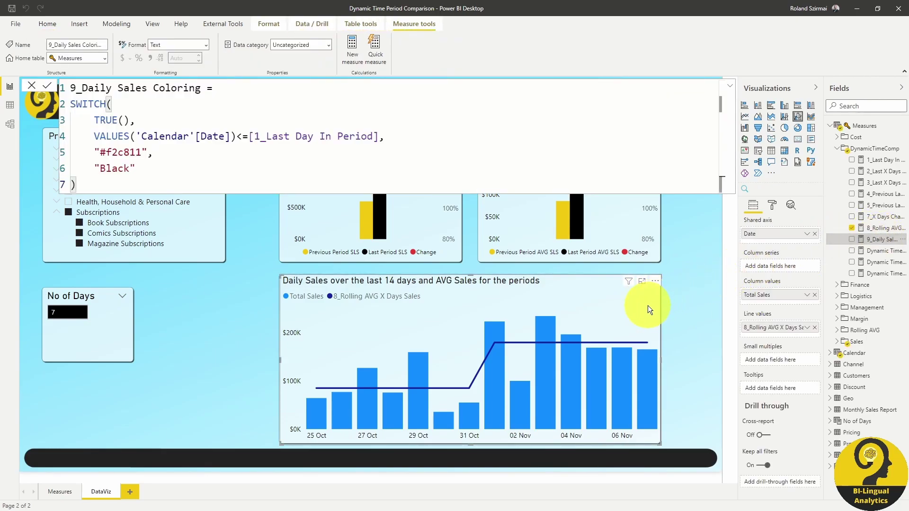
click(773, 204)
scroll(774, 295, down, 1)
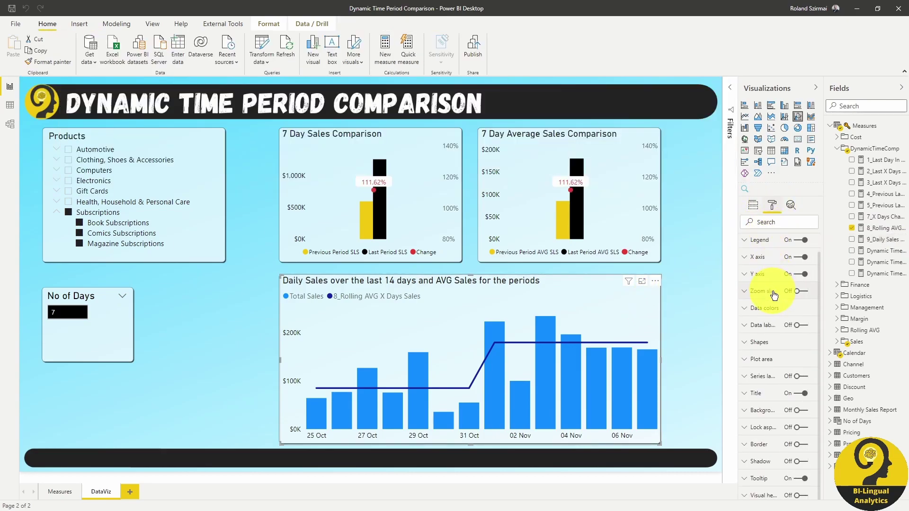
click(768, 308)
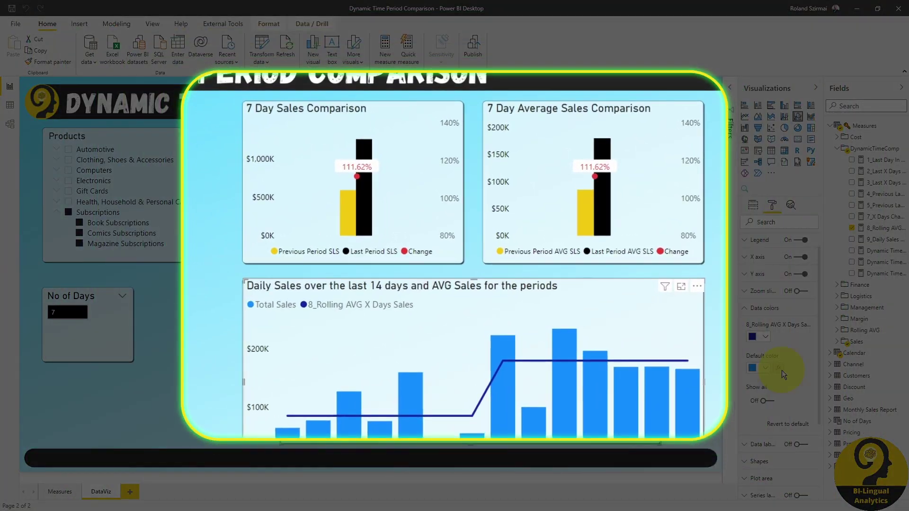
click(783, 371)
click(356, 142)
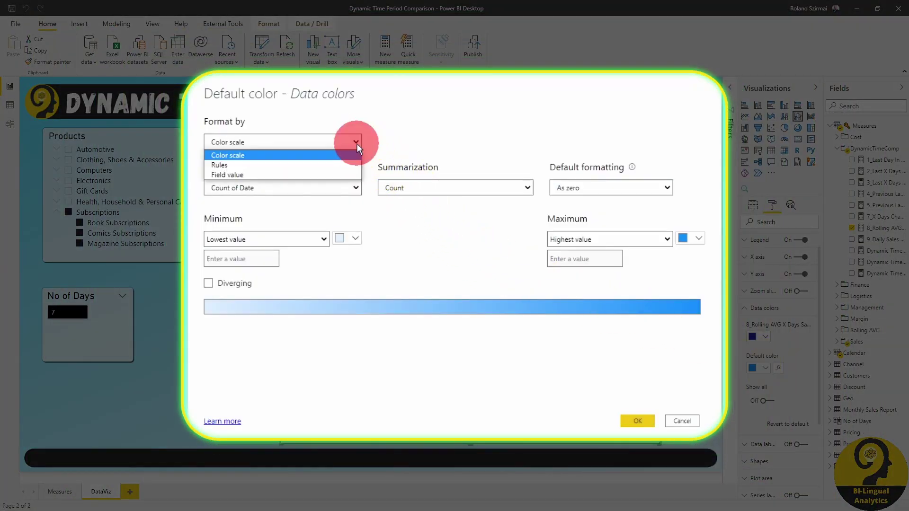
click(325, 176)
click(298, 190)
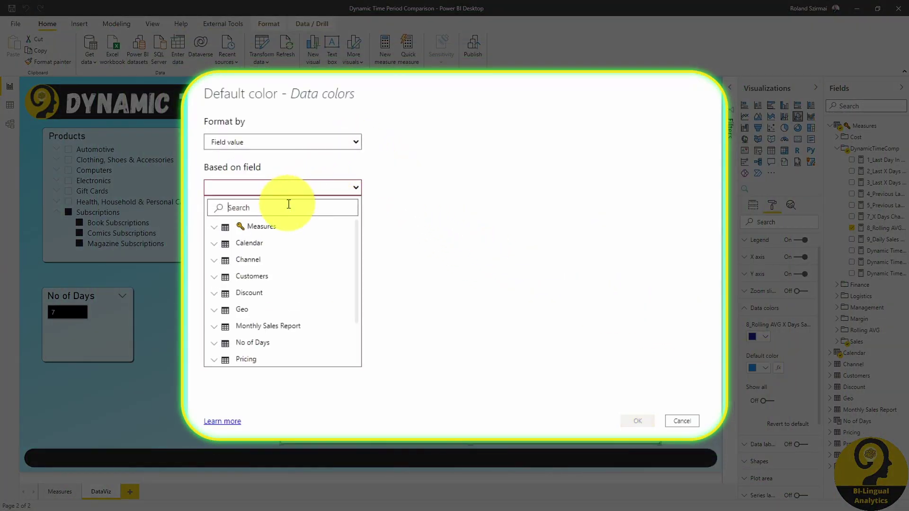
text(daily slaes)
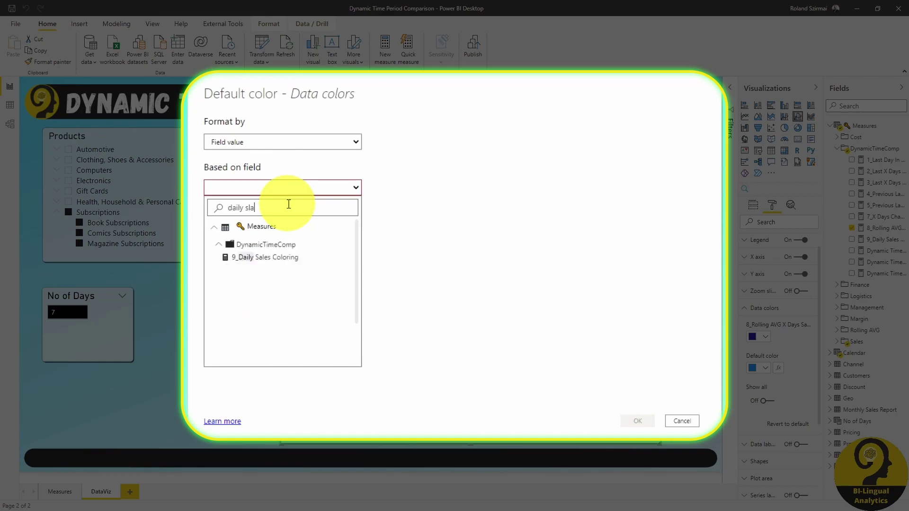
key(BackSpace)
key(BackSpace)
key(BackSpace)
key(BackSpace)
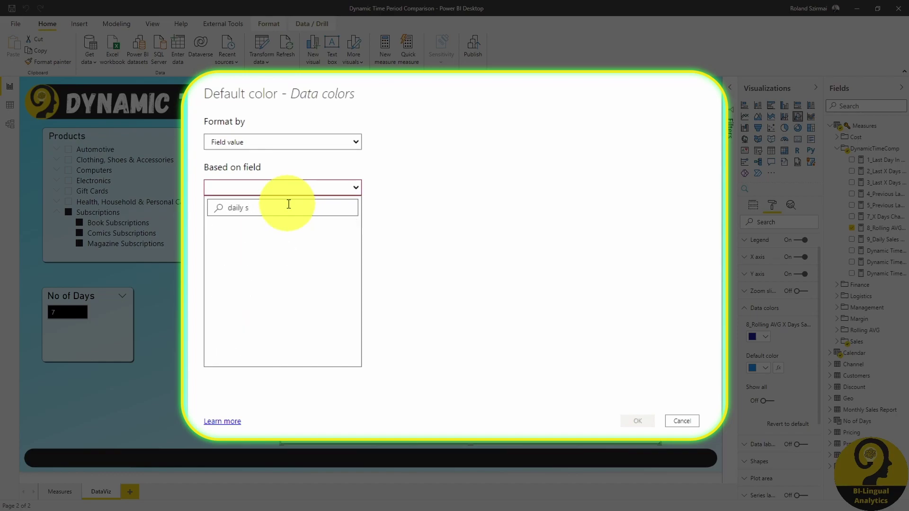
text(ales c)
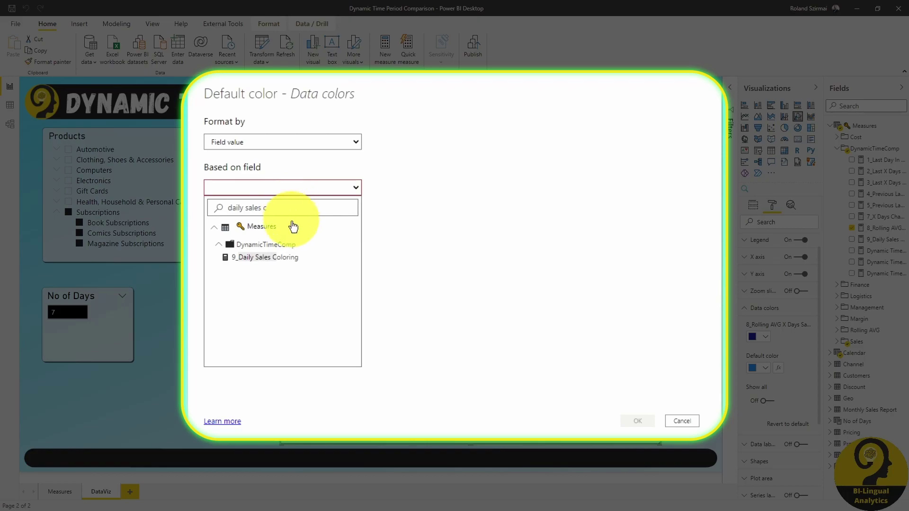
click(290, 260)
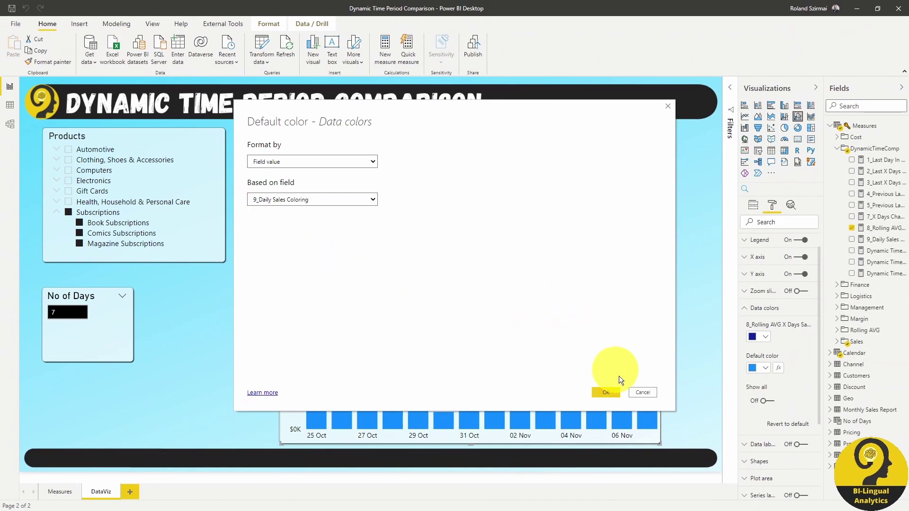
click(613, 391)
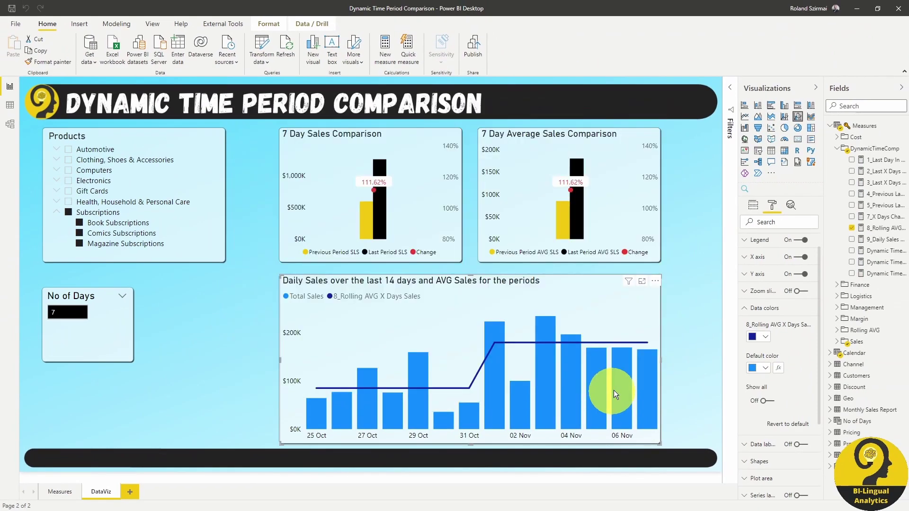
Make the rolling-average line red.
click(766, 337)
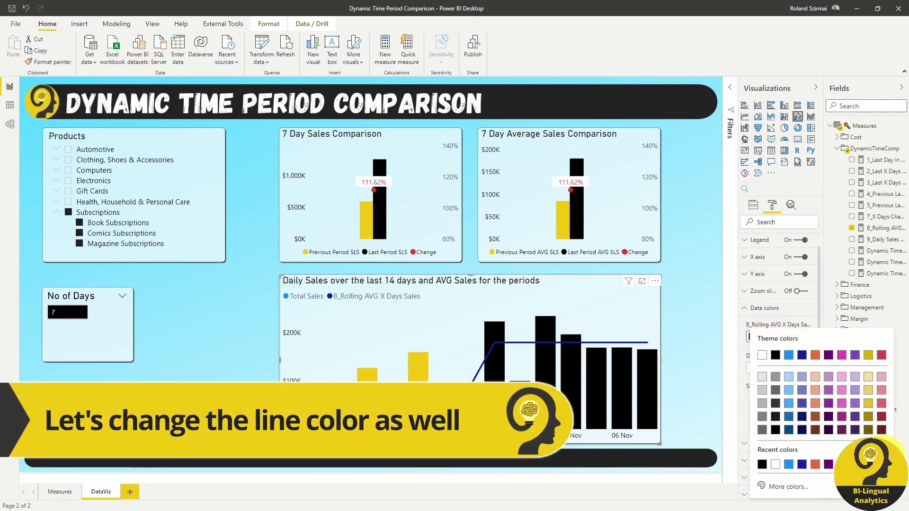
click(882, 417)
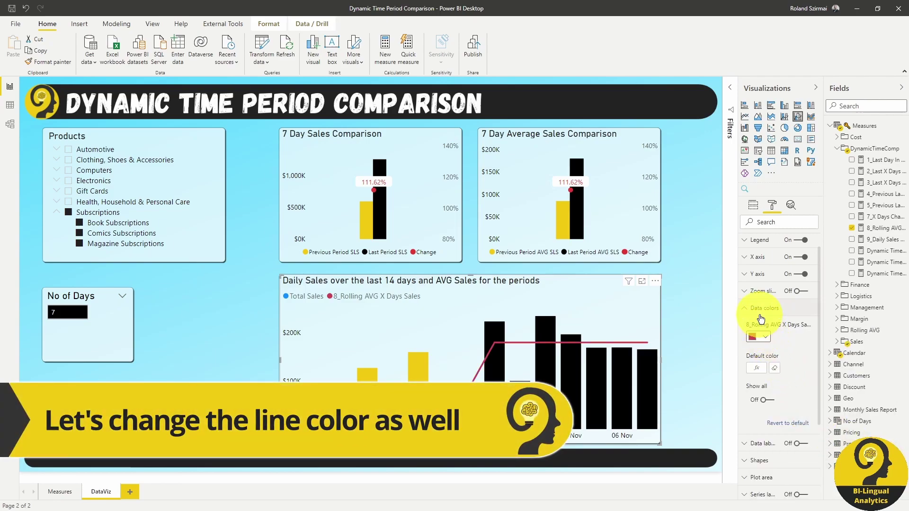
click(702, 287)
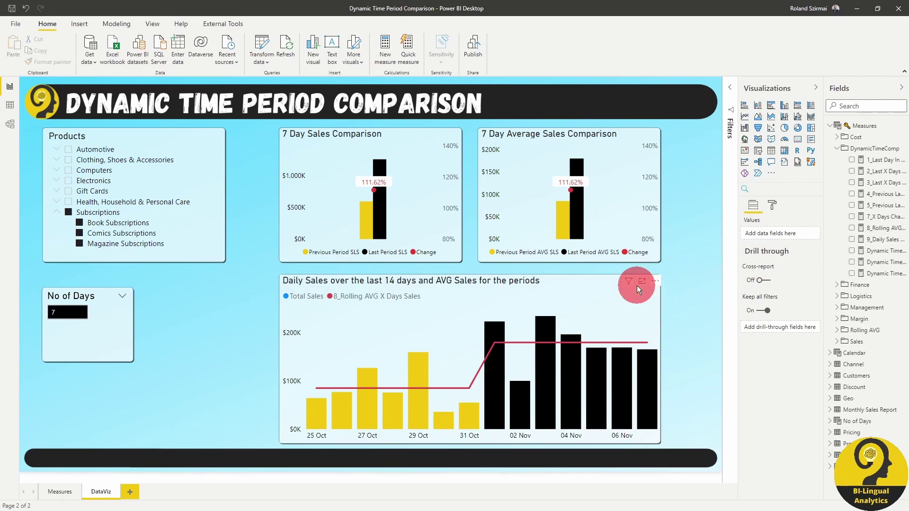
Add a dashed x-axis constant line whose value comes from the 1_Last Day In Period field.
click(638, 286)
click(791, 207)
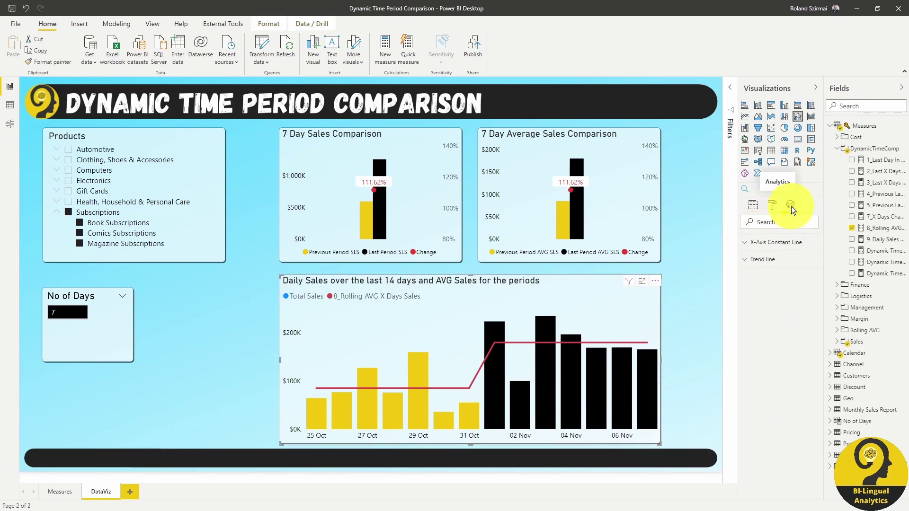
click(772, 242)
click(760, 258)
click(806, 301)
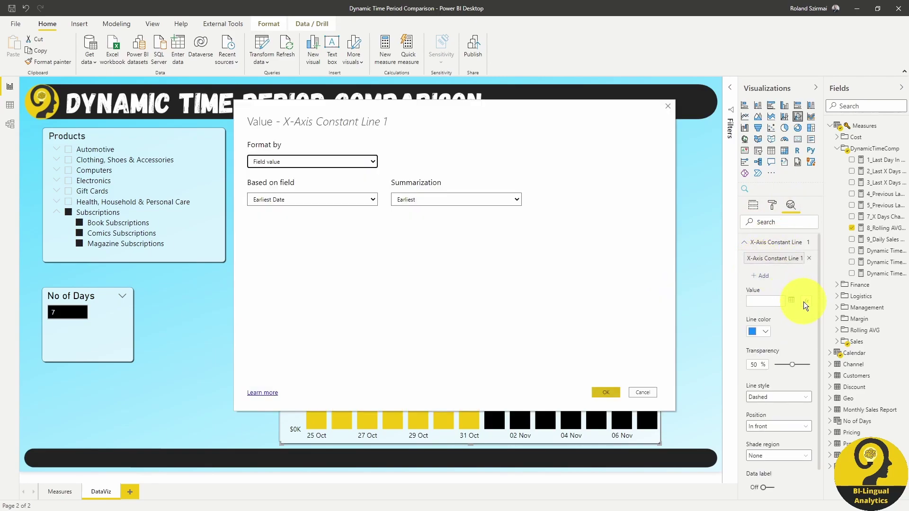
click(331, 153)
click(316, 150)
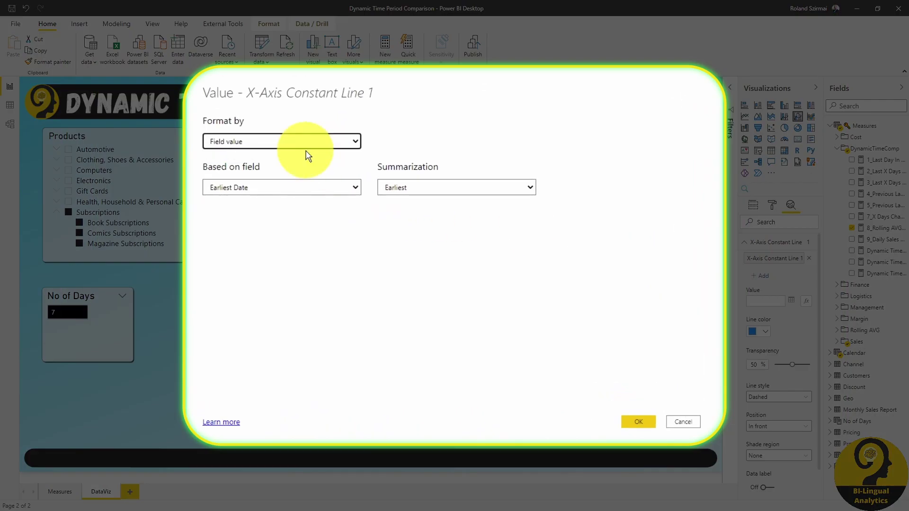
click(337, 191)
text(1_)
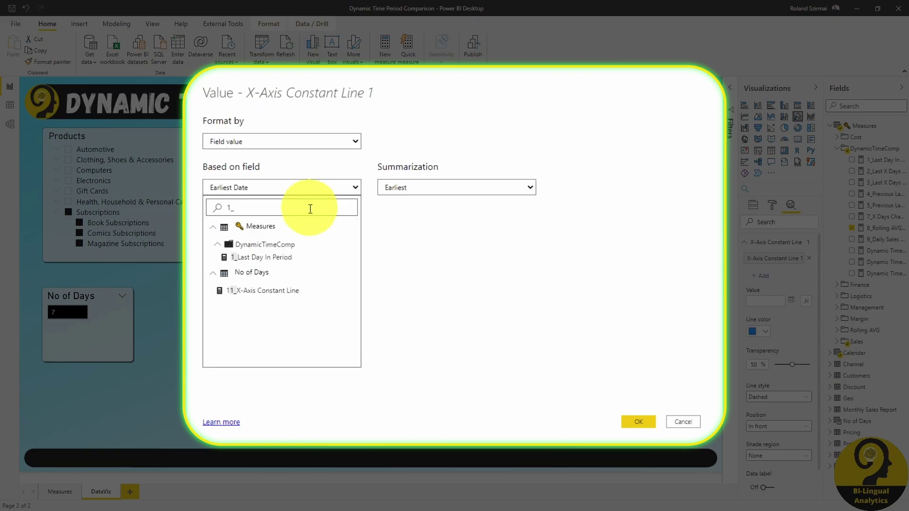
click(280, 260)
click(598, 390)
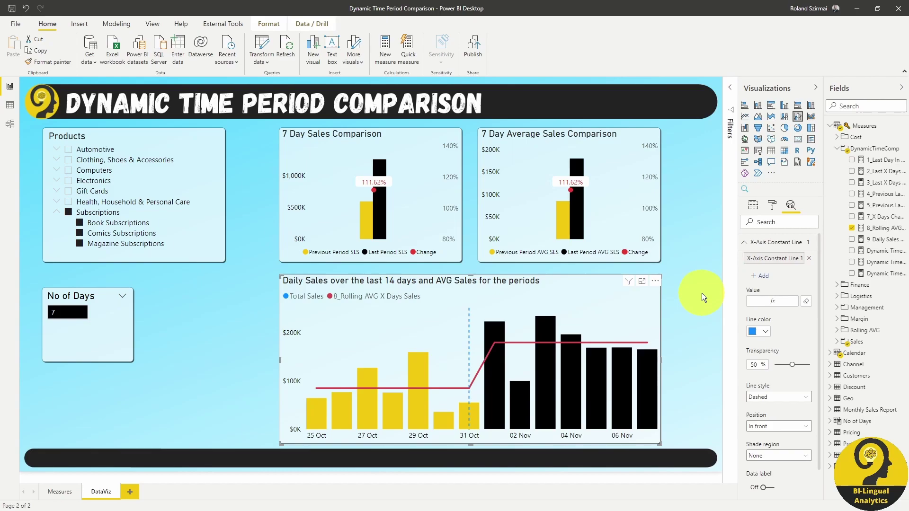
Review 11_X-Axis Constant Line's formula and add a second x-axis constant line valued by it.
click(832, 421)
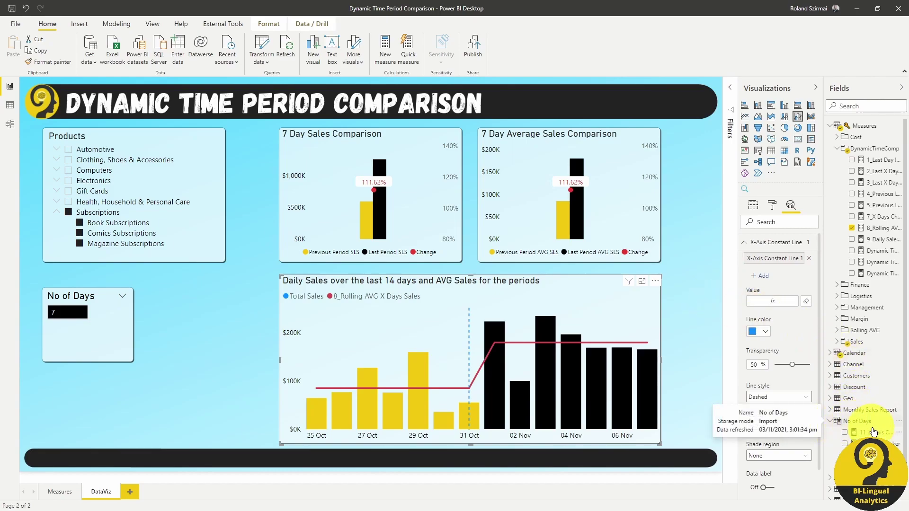
click(879, 433)
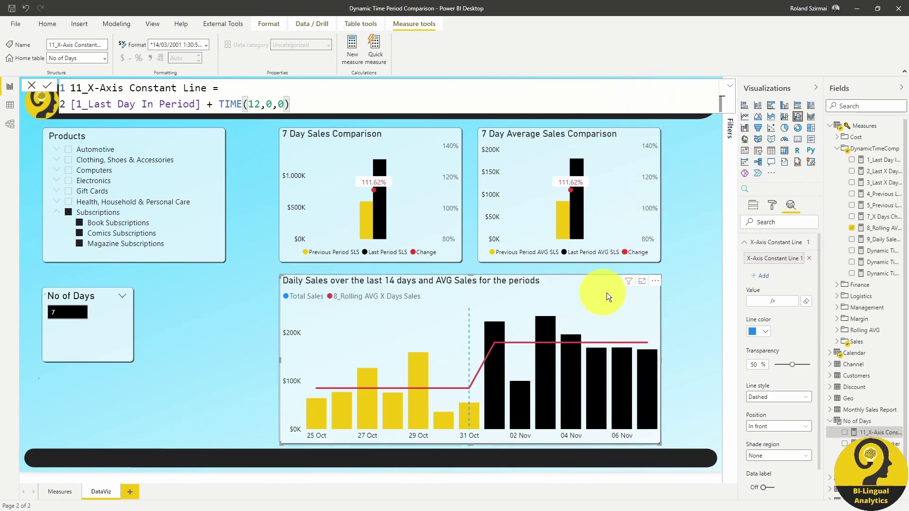
click(783, 270)
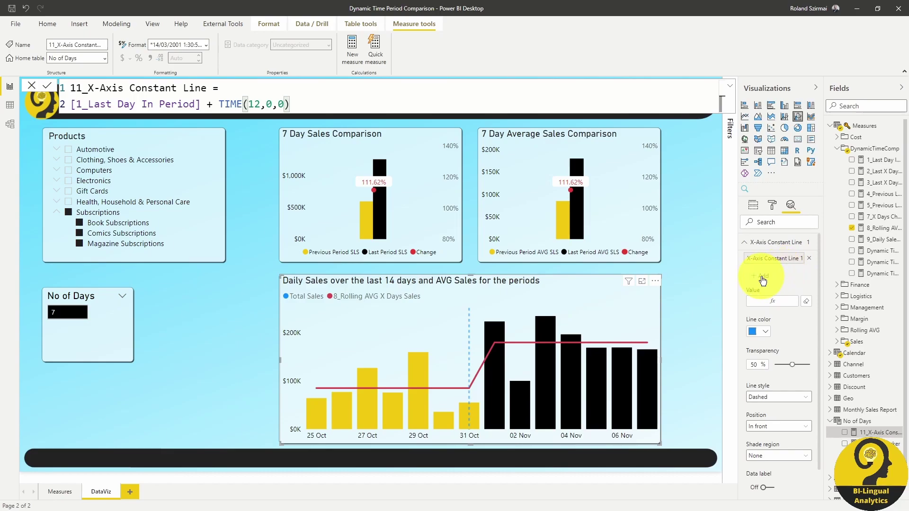
click(806, 314)
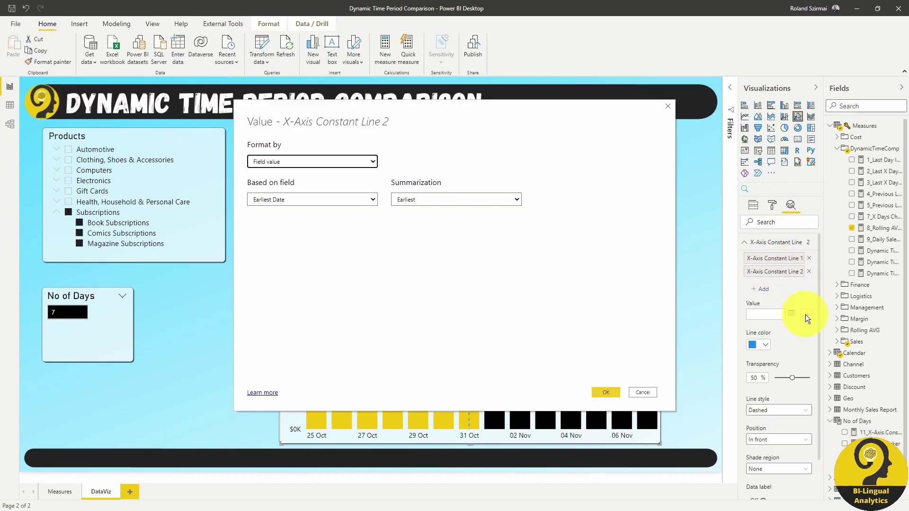
click(348, 201)
text(11_)
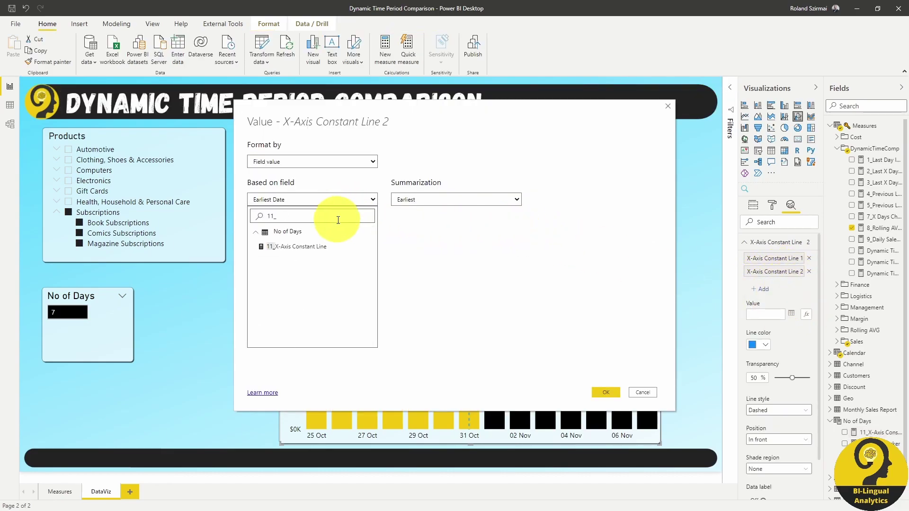
click(320, 245)
click(610, 393)
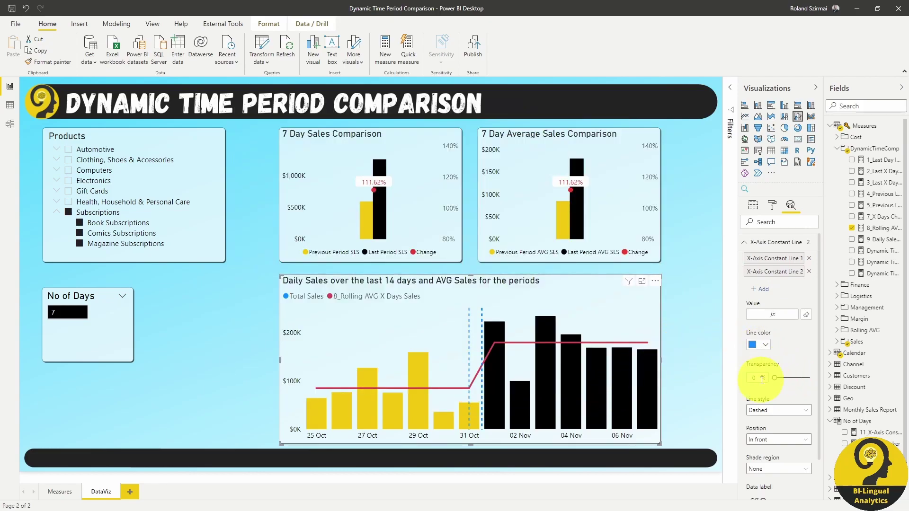
Delete the first constant line and colour the remaining divider line purple.
click(809, 259)
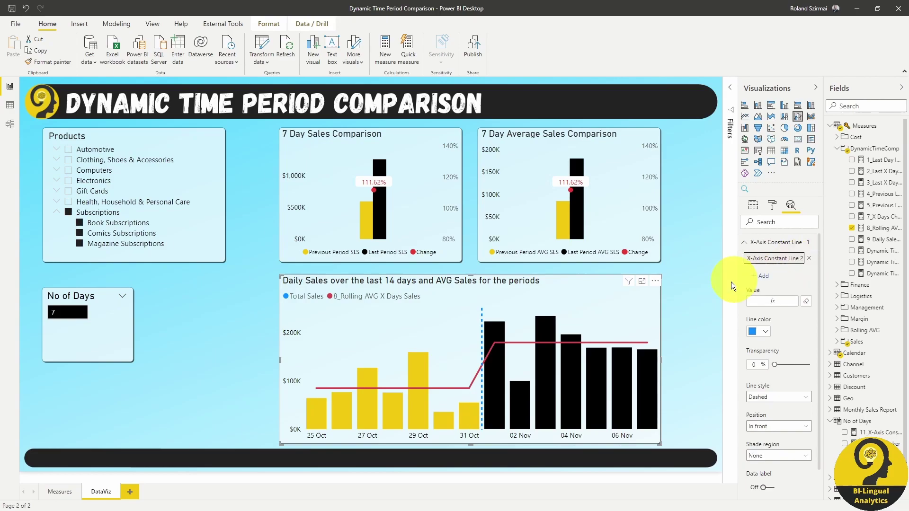
click(691, 305)
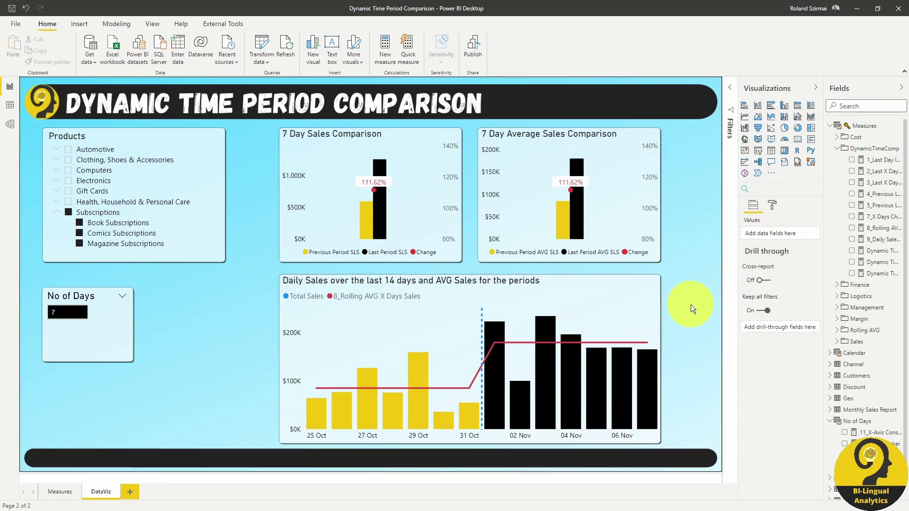
click(791, 204)
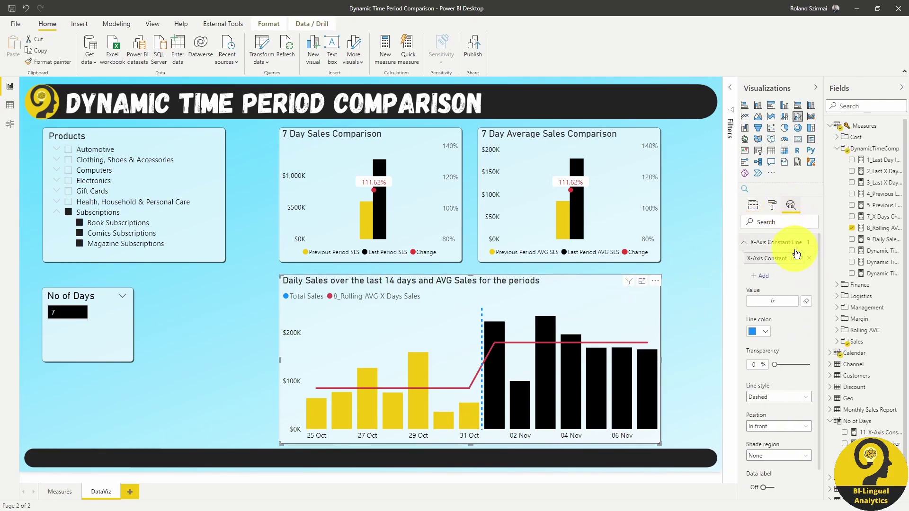
click(754, 331)
click(761, 459)
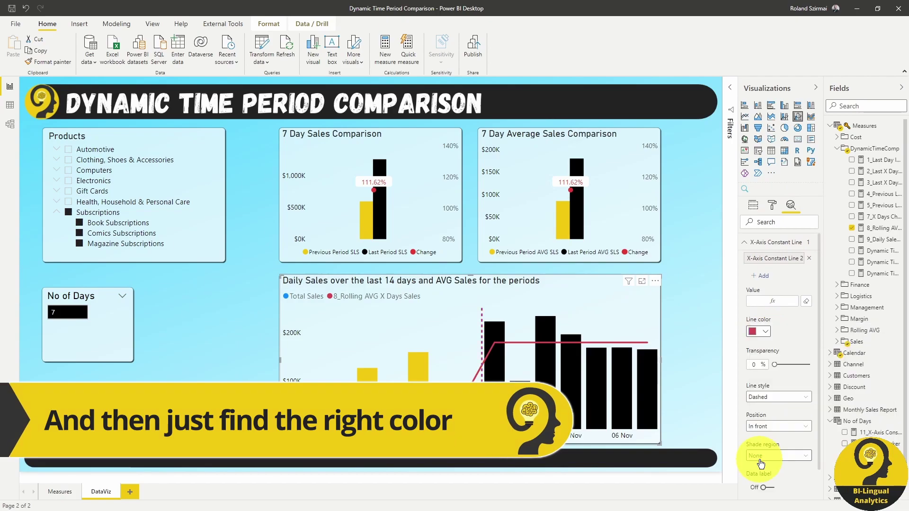
click(754, 331)
click(855, 349)
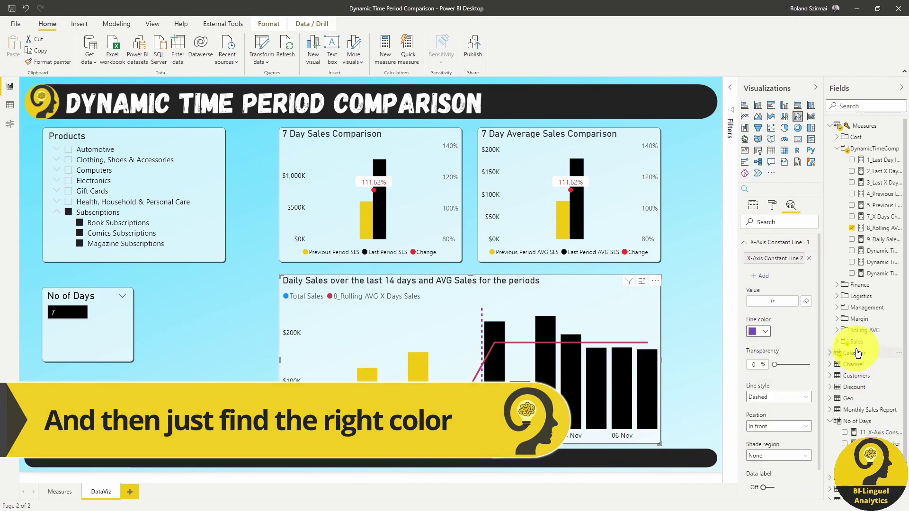
click(745, 248)
click(695, 303)
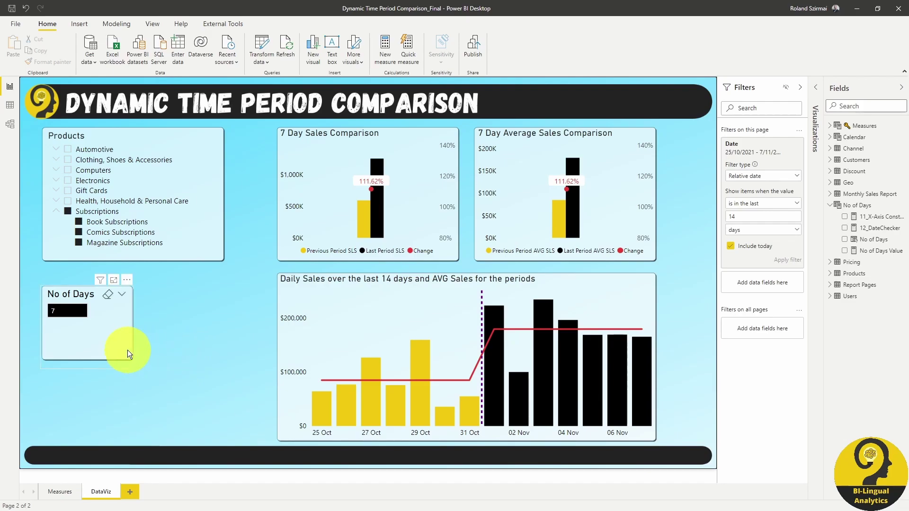
Set the No of Days slicer to 10.
click(63, 312)
text(10)
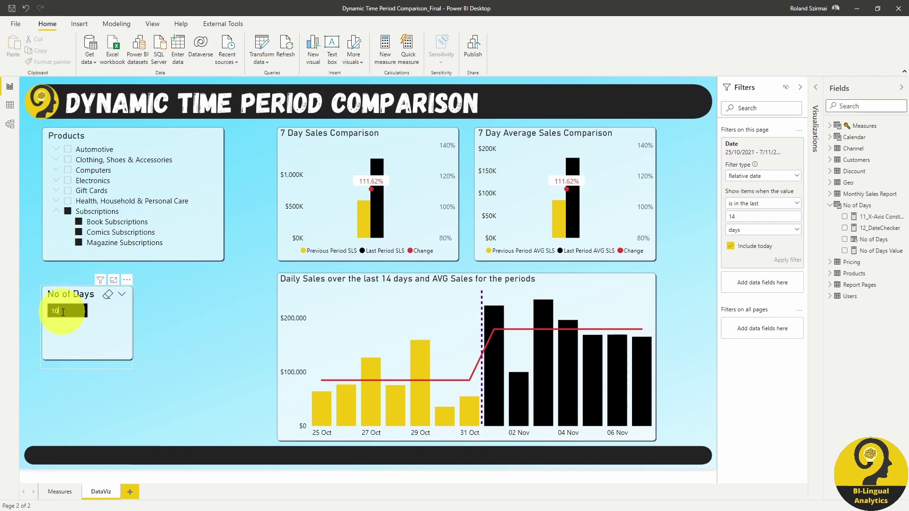
key(Return)
key(Return)
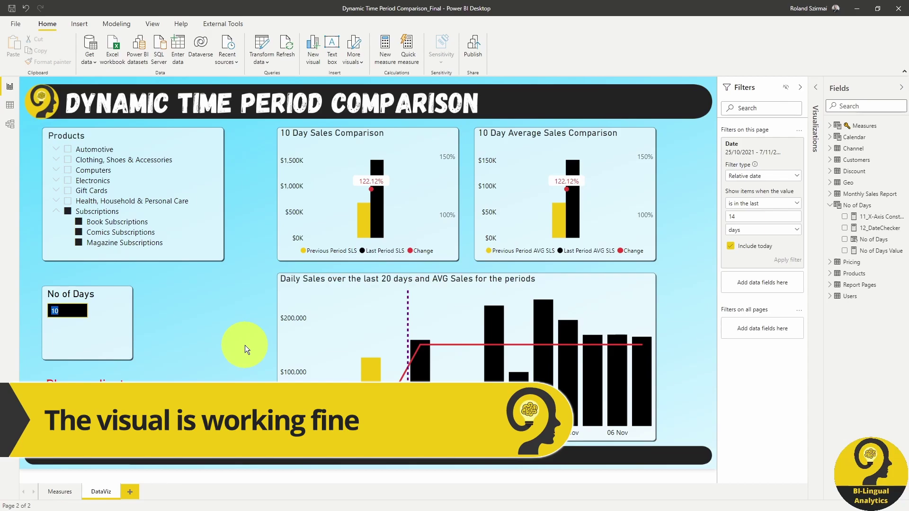
Change the Date filter to 'is in the last 20 days' and apply it.
double_click(743, 216)
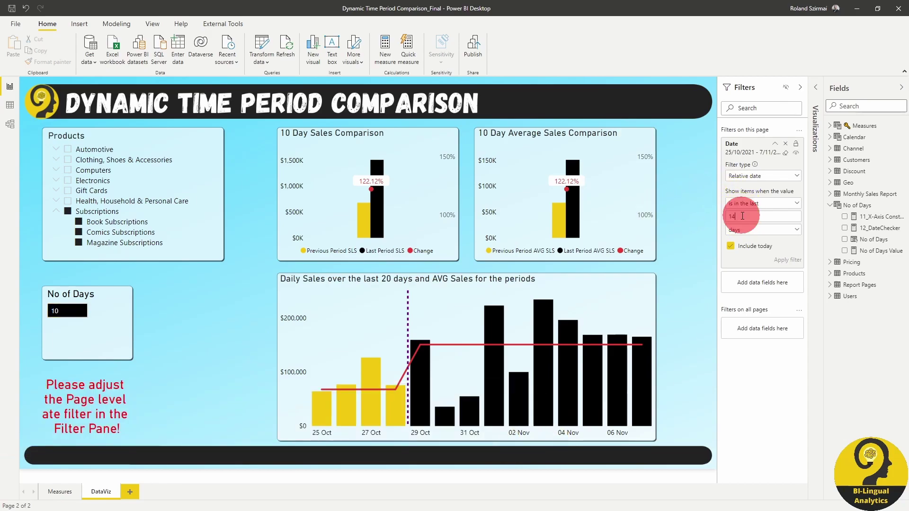
text(20)
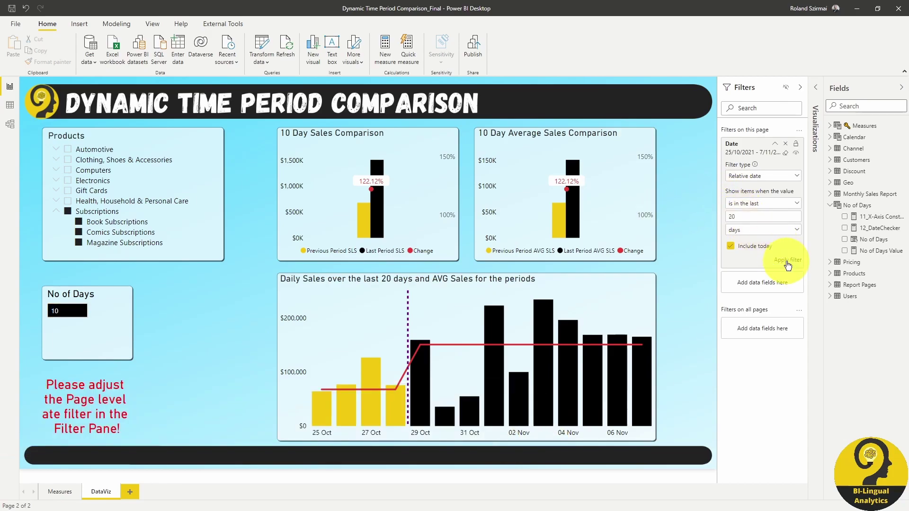
click(789, 263)
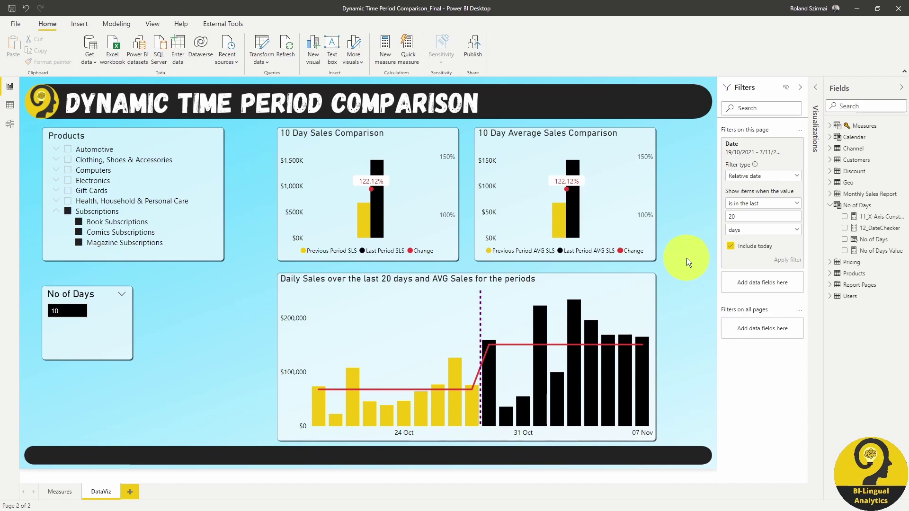
Open the 12_DateChecker measure and enlarge the formula bar text to read its DAX.
click(881, 228)
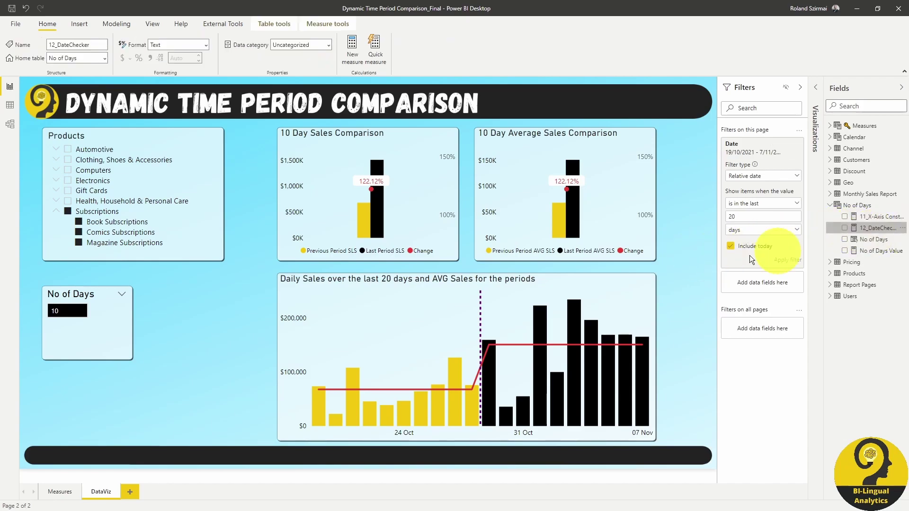
scroll(576, 116, up, 5)
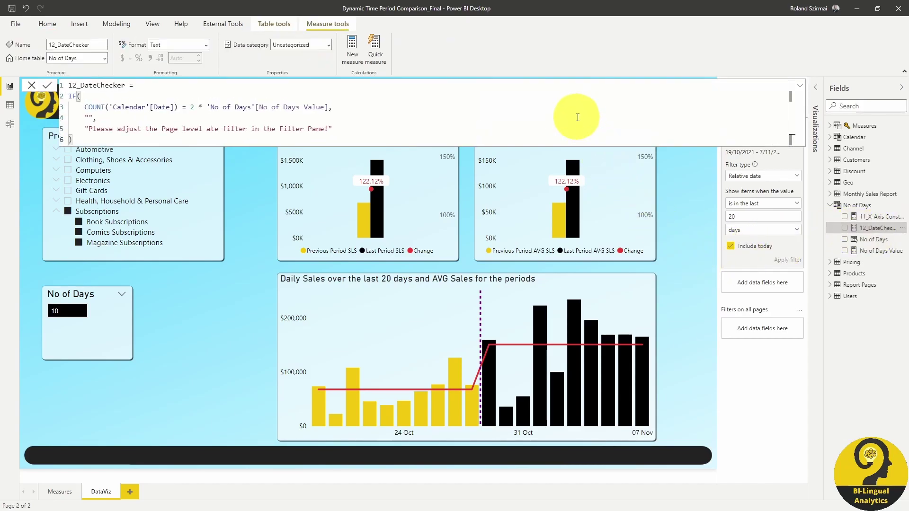